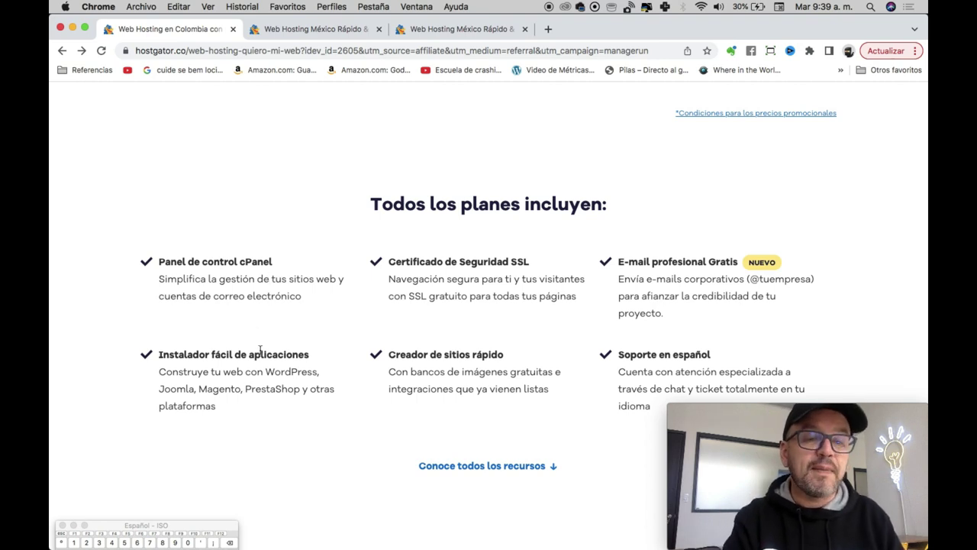
Pick Plan Personal from the Personal, Emprendedor, Negocios and Turbo hosting plans.
scroll(260, 349, "up", 5)
scroll(500, 351, "down", 2)
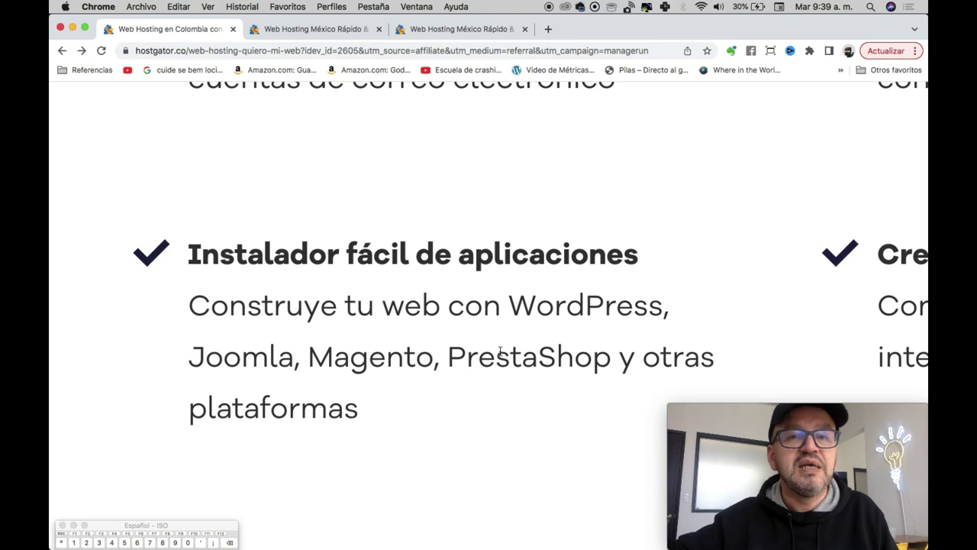
scroll(500, 351, "down", 5)
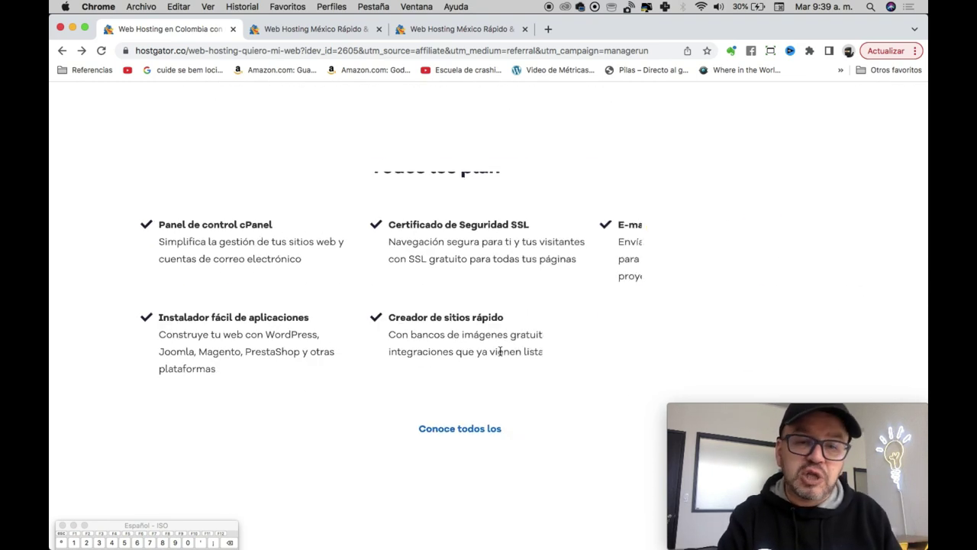
scroll(499, 351, "up", 5)
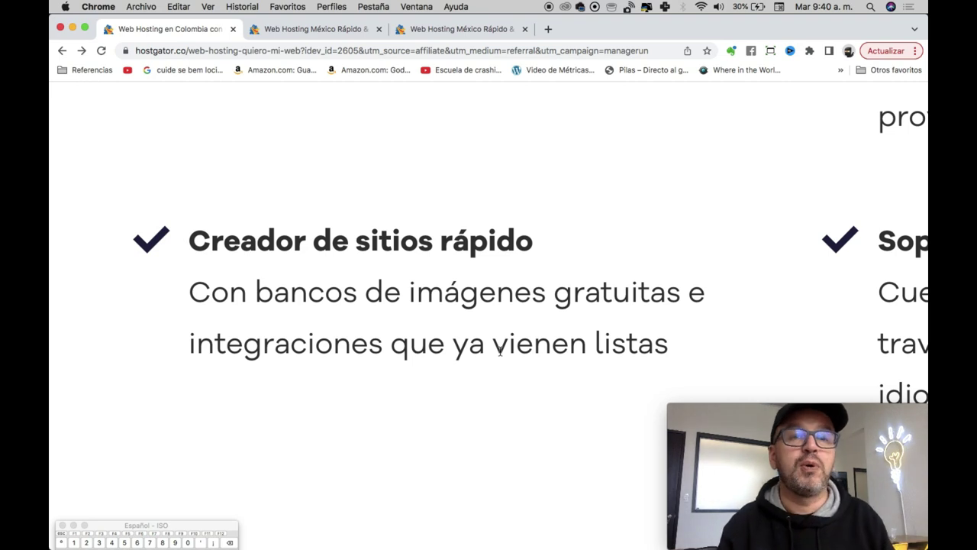
scroll(500, 350, "down", 5)
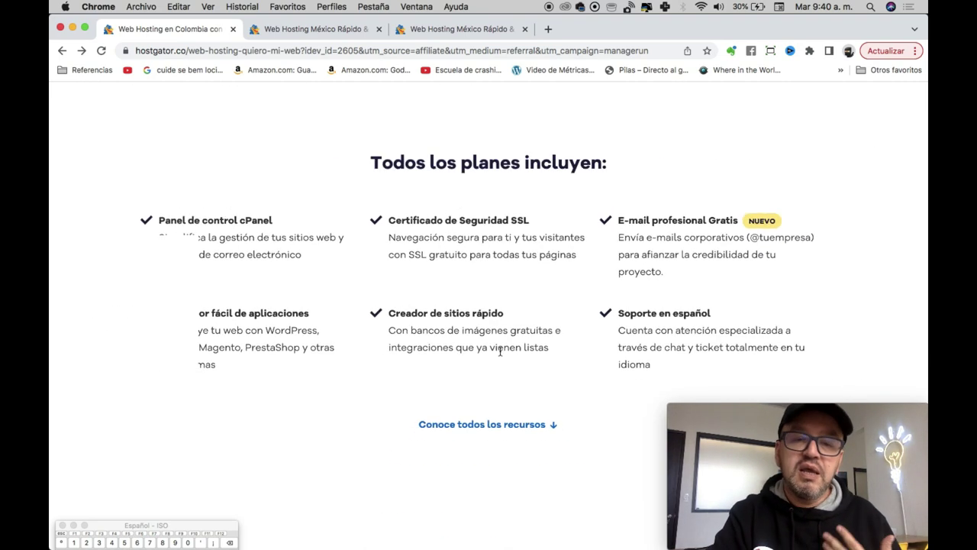
scroll(675, 330, "down", 10)
scroll(676, 330, "up", 5)
scroll(475, 392, "down", 5)
scroll(475, 392, "down", 1)
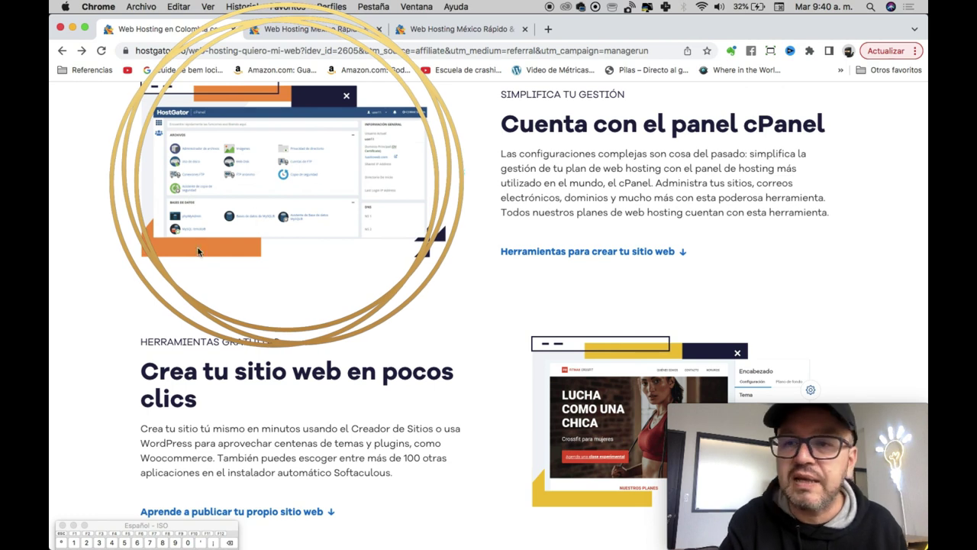
scroll(331, 259, "down", 6)
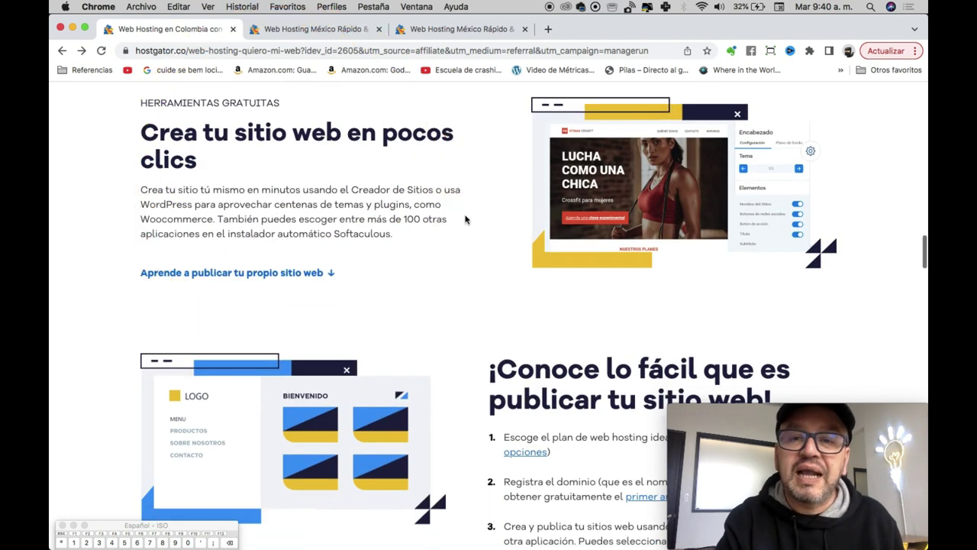
scroll(638, 233, "down", 15)
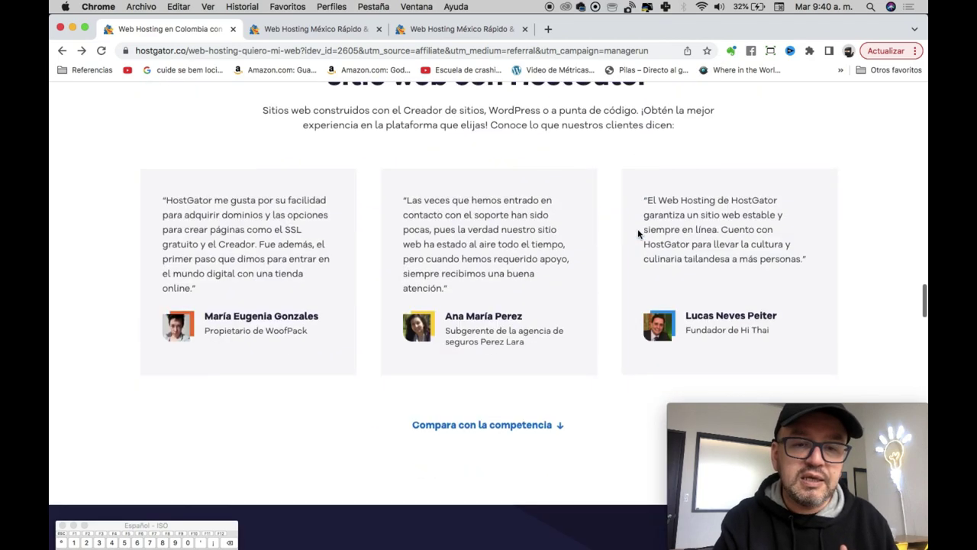
scroll(637, 229, "up", 20)
scroll(637, 232, "down", 6)
left_click(191, 380)
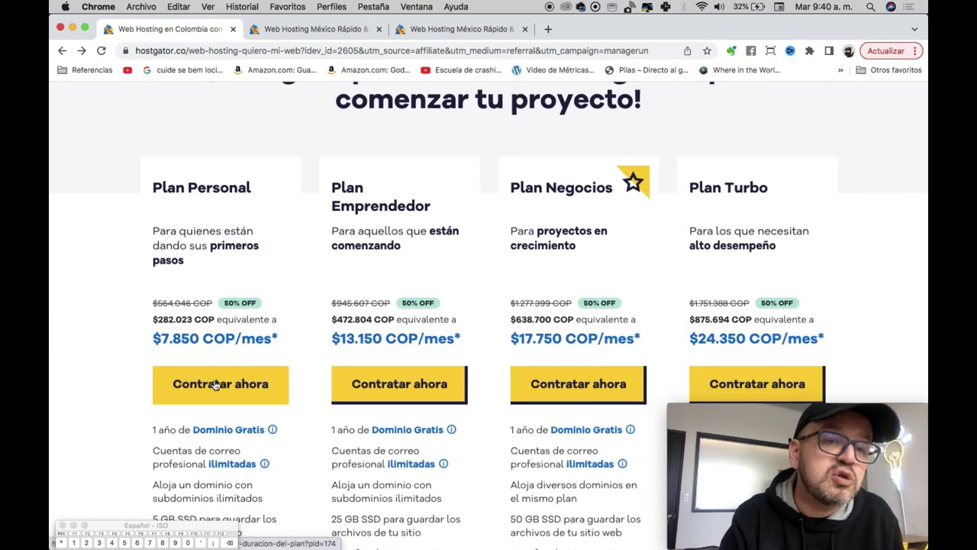
Set Plan Personal to the 1 año billing term and go to the cart.
scroll(448, 192, "down", 2)
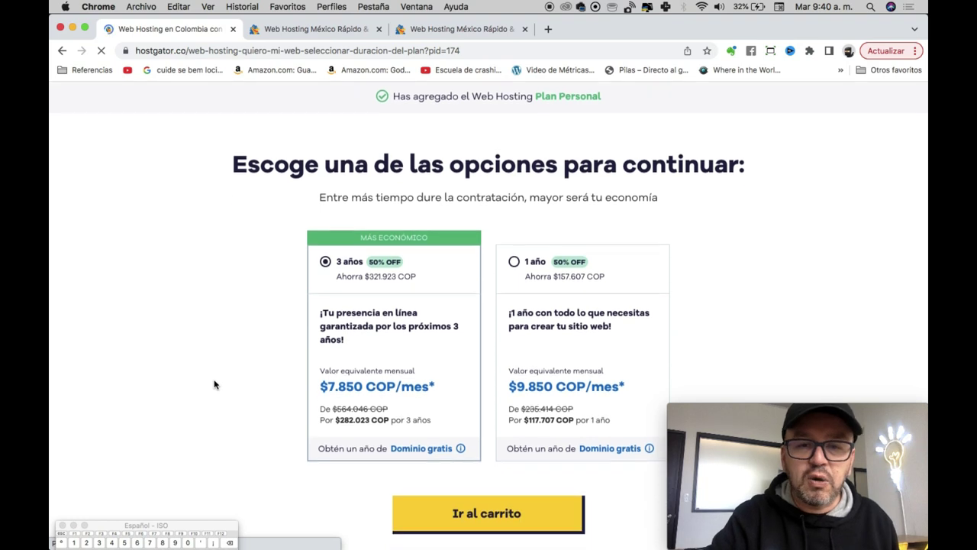
left_click(514, 243)
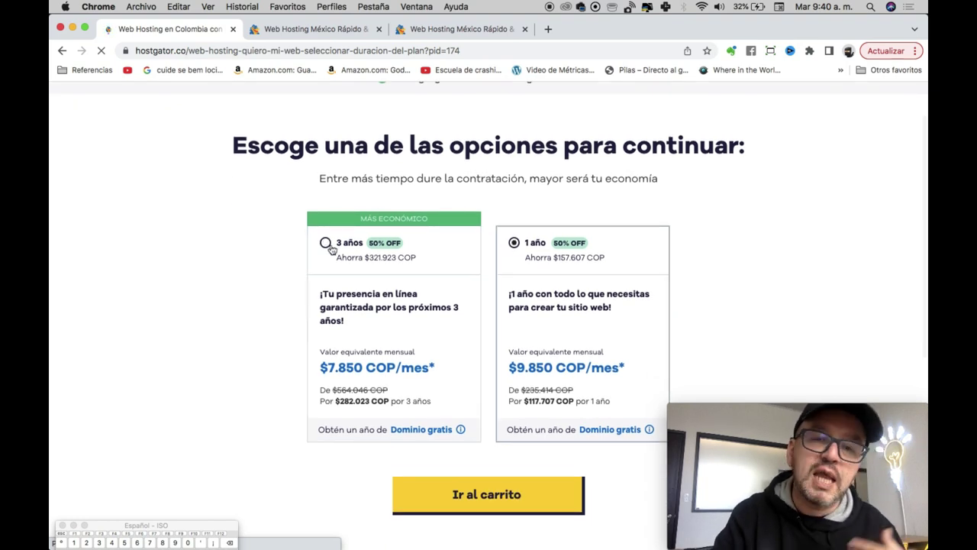
left_click(495, 511)
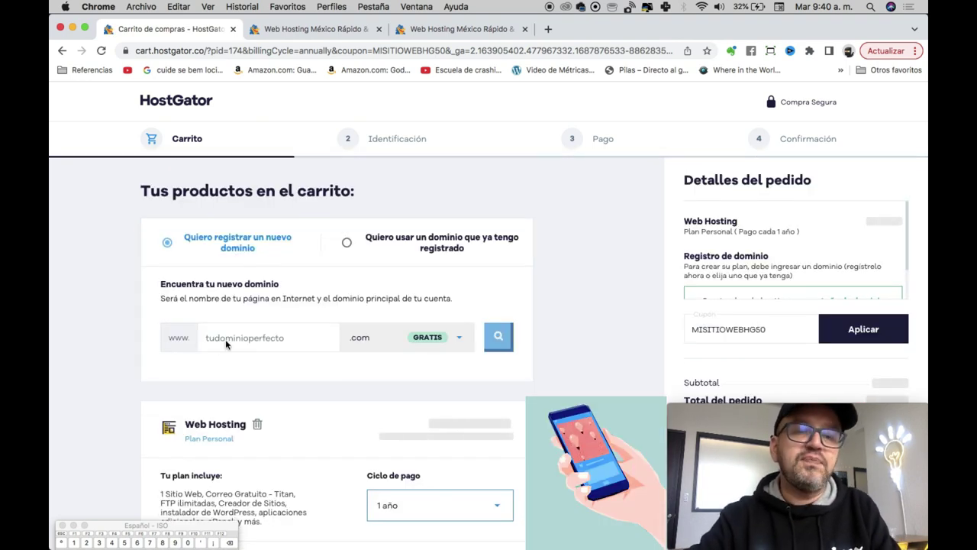
Search for celulares0000.com and add it to the cart as the free domain.
left_click(227, 337)
type("cel")
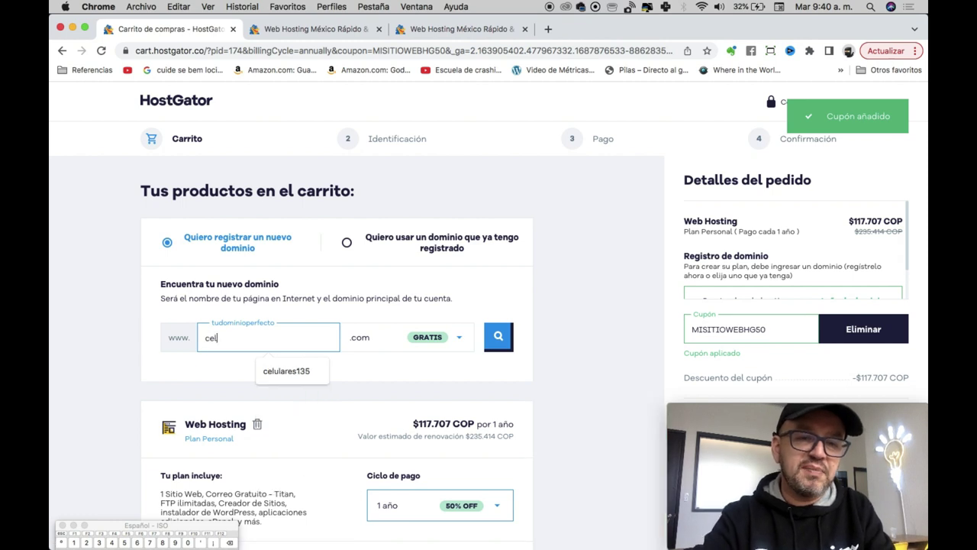
type("ulares0000")
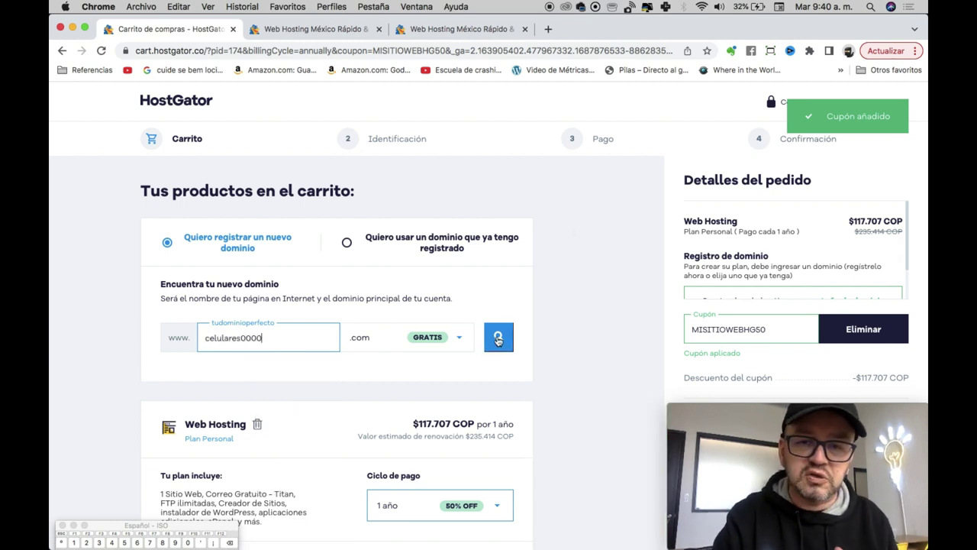
left_click(498, 336)
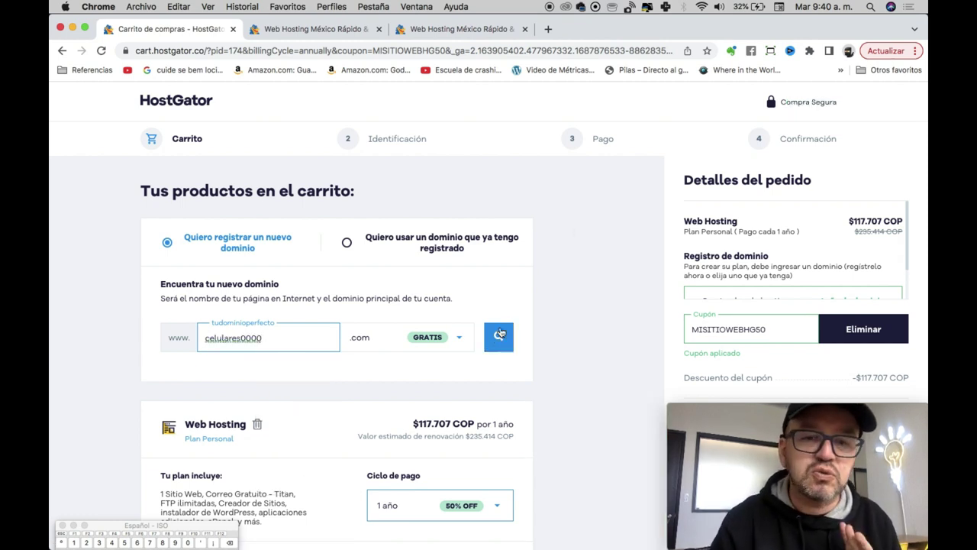
type("00")
left_click(498, 336)
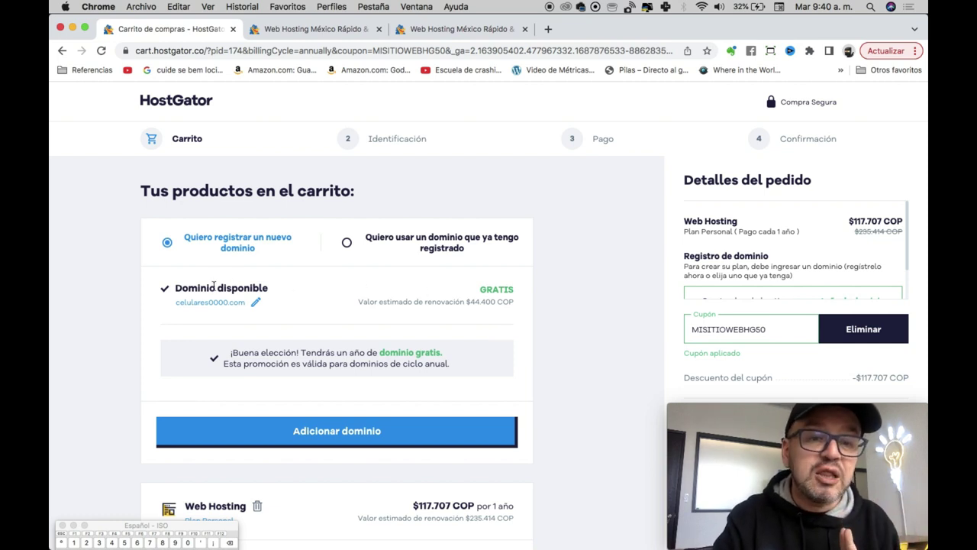
mouse_move(519, 262)
left_mouse_down()
mouse_move(561, 300)
mouse_move(534, 277)
left_mouse_up()
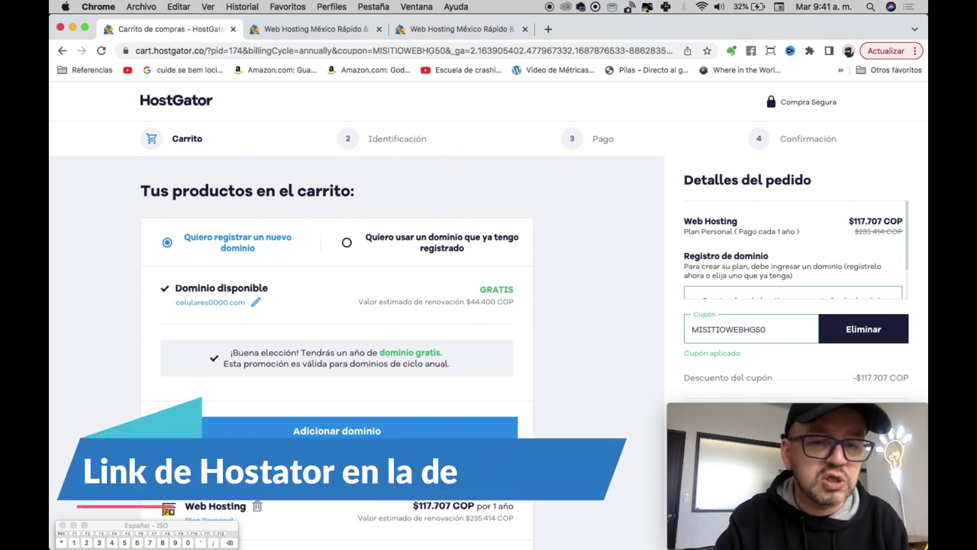
left_click(449, 429)
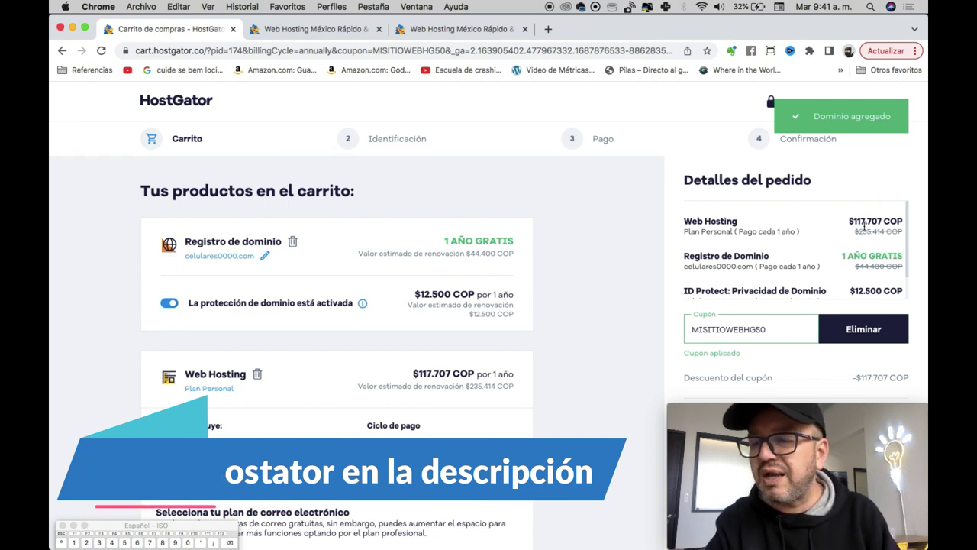
Switch off the paid domain privacy protection in the cart.
triple_click(865, 222)
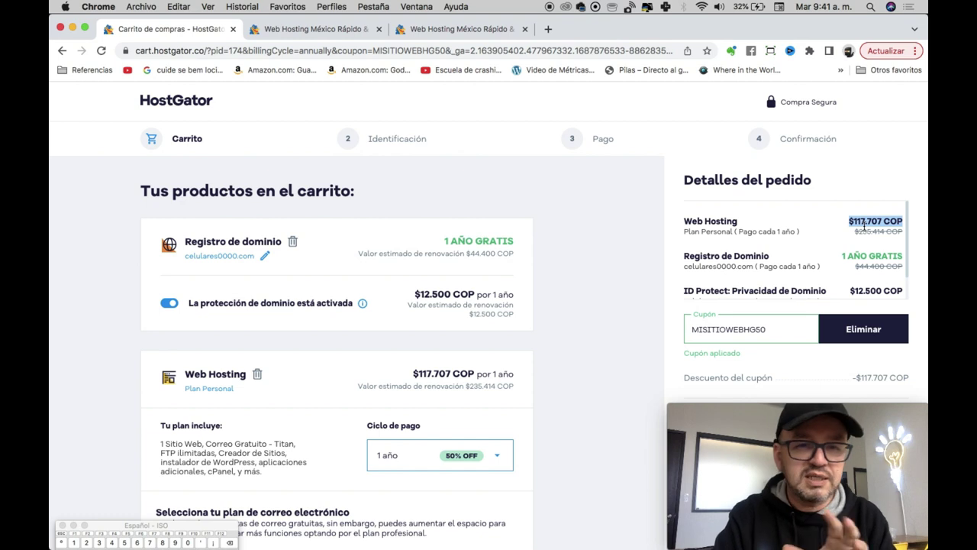
scroll(483, 412, "down", 2)
scroll(483, 412, "up", 1)
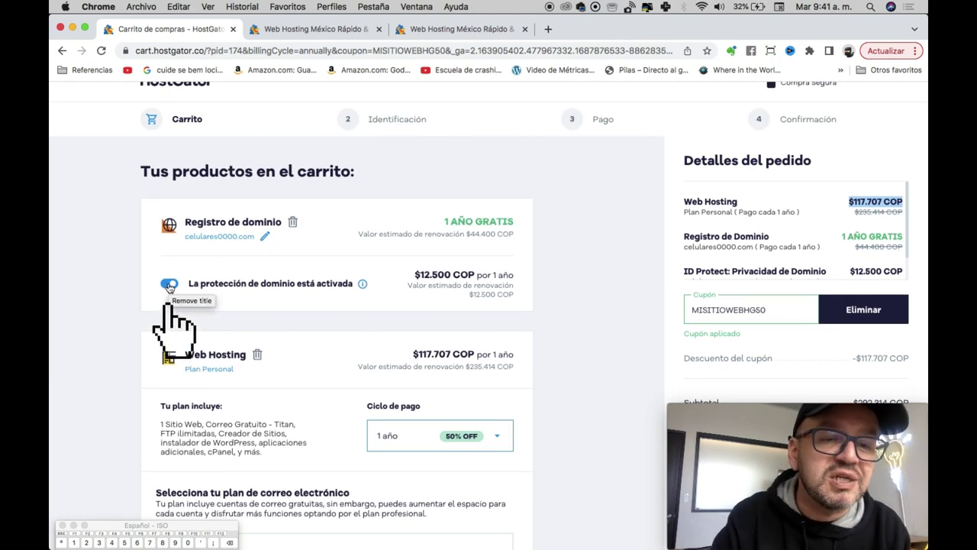
left_click(169, 284)
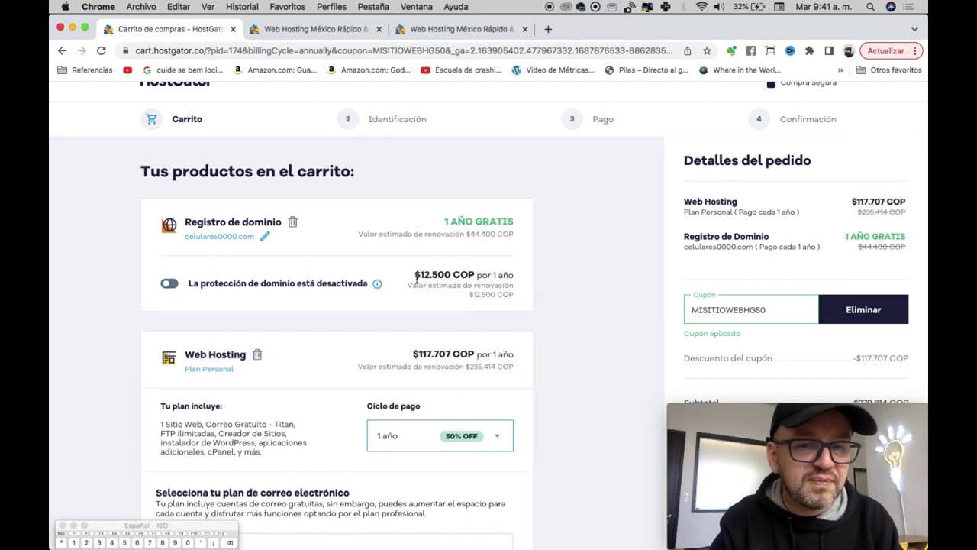
triple_click(456, 274)
Continue from the cart to the Identificación checkout step.
scroll(451, 282, "down", 10)
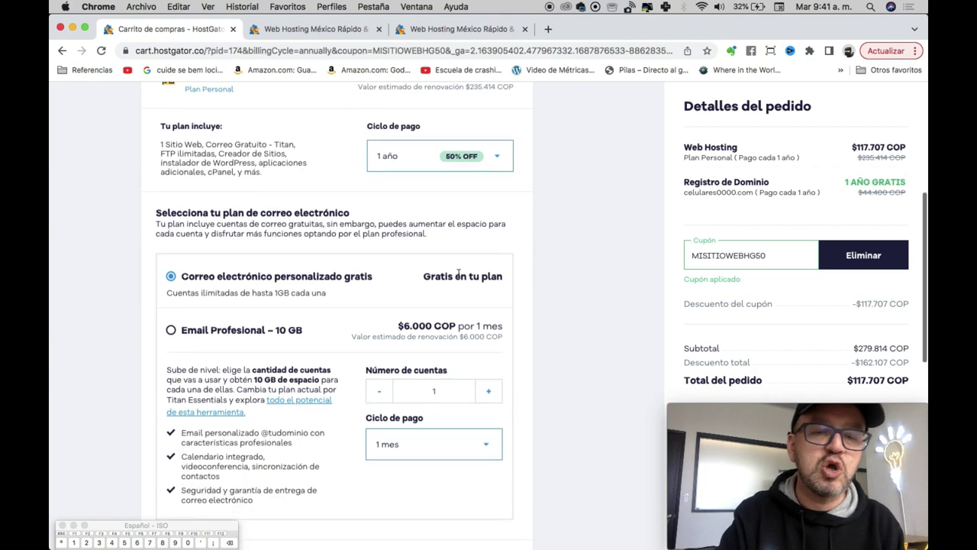
scroll(443, 286, "up", 5)
scroll(443, 286, "up", 5)
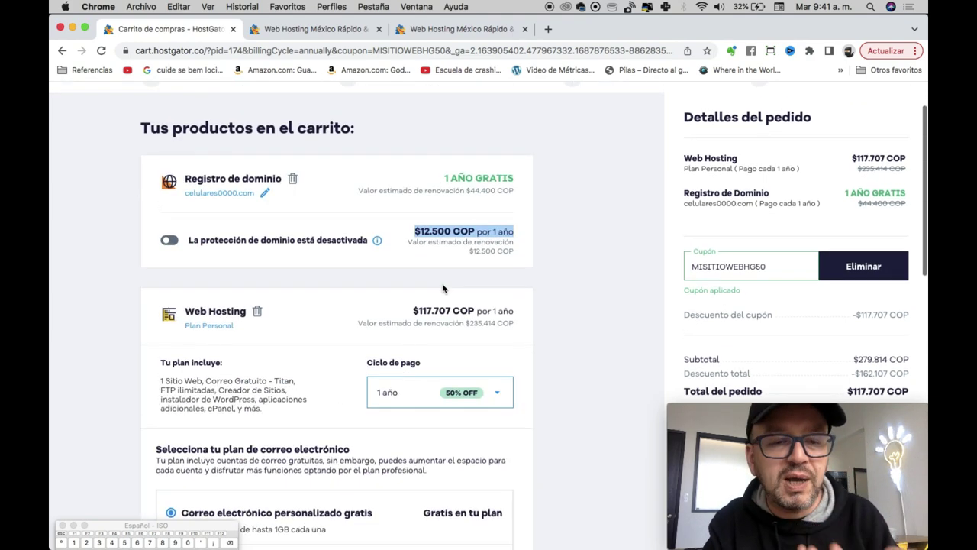
scroll(442, 287, "down", 1)
scroll(442, 287, "down", 1)
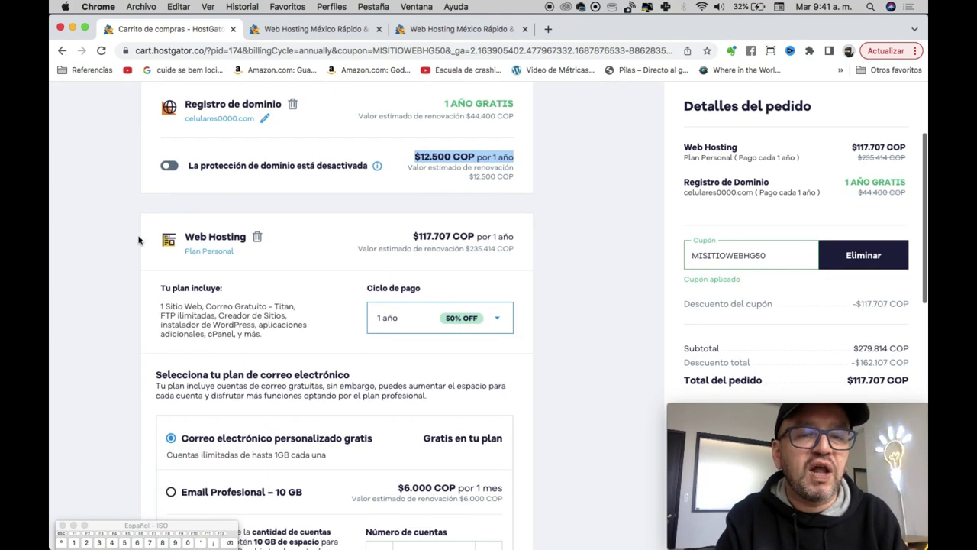
scroll(272, 295, "down", 4)
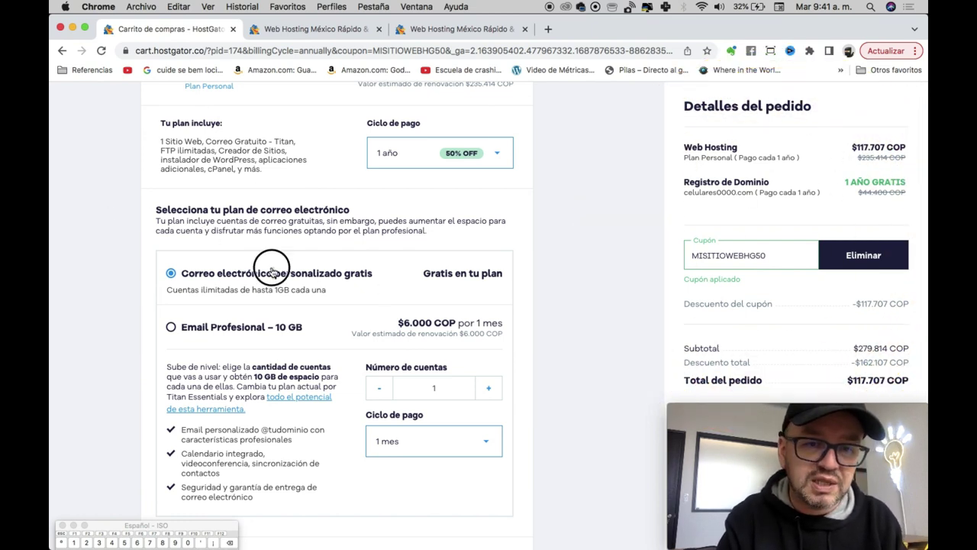
left_click_drag(181, 272, 273, 272)
scroll(564, 284, "down", 10)
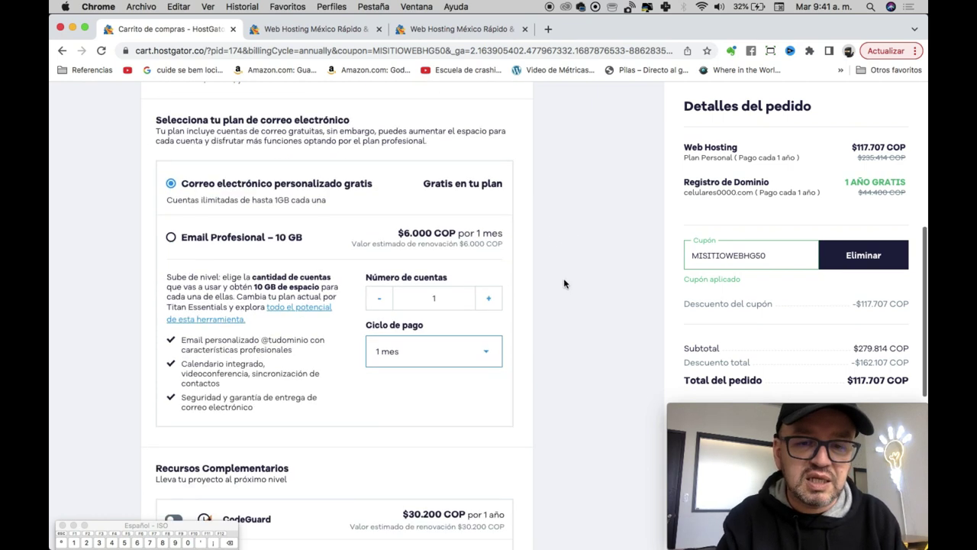
left_click_drag(852, 410, 251, 348)
left_click(837, 414)
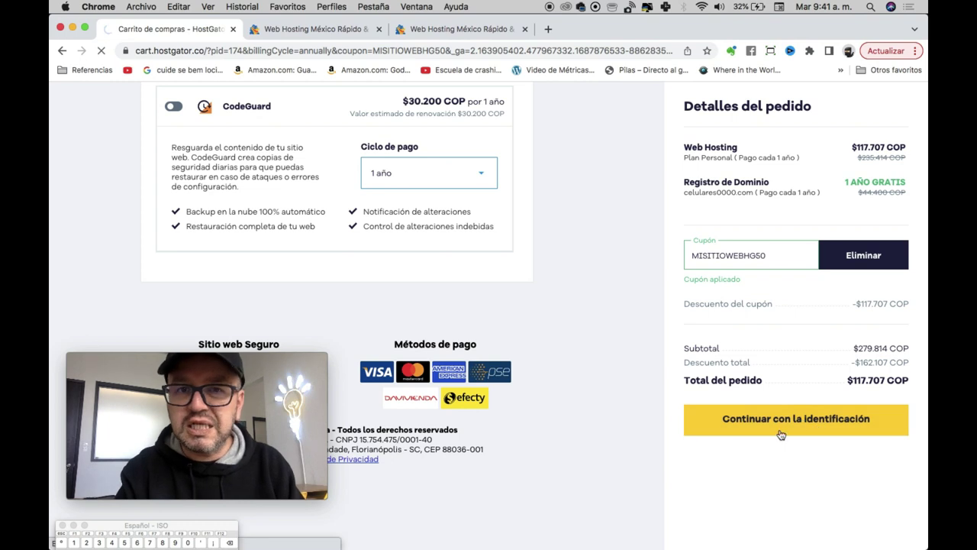
Enter the account e-mail and a matching confirmation e-mail.
mouse_move(246, 409)
left_click_drag(239, 354, 835, 414)
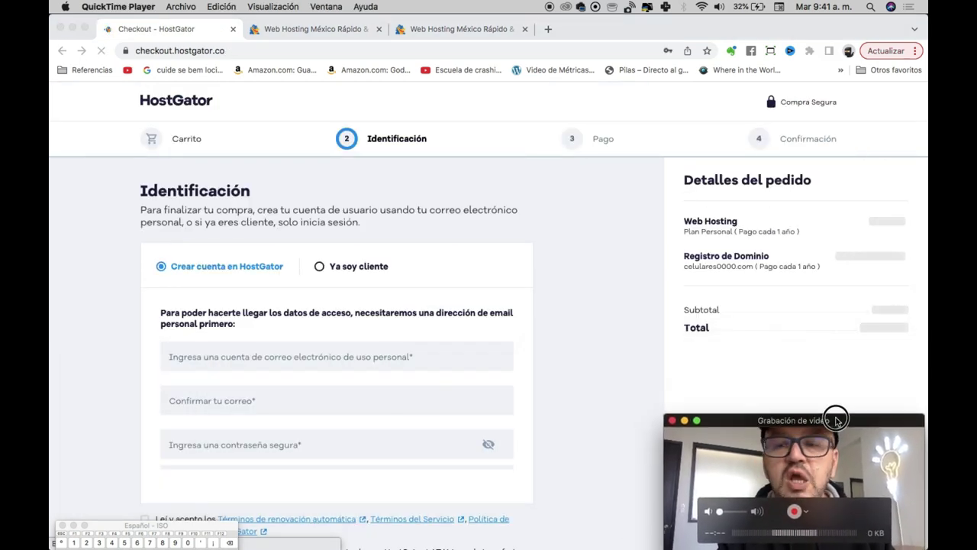
left_click(221, 357)
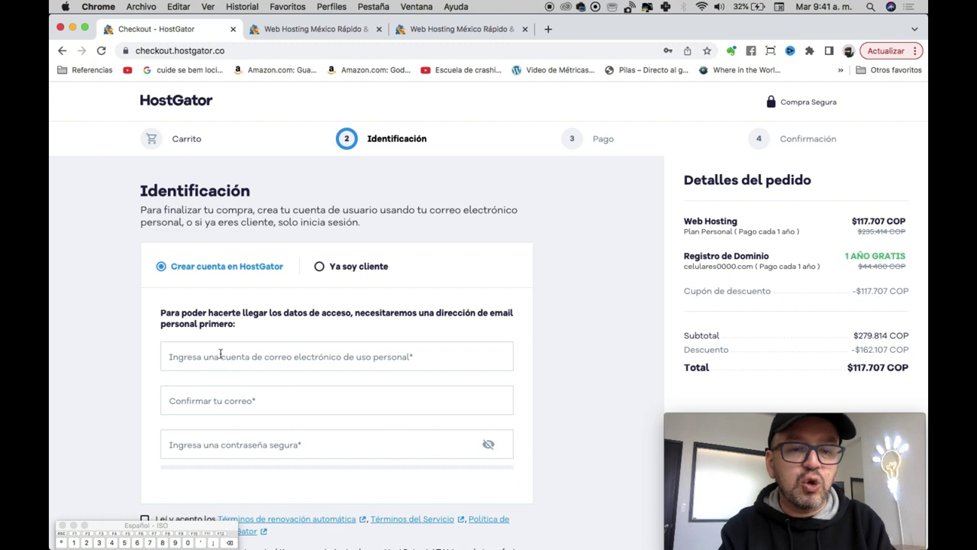
left_click(222, 356)
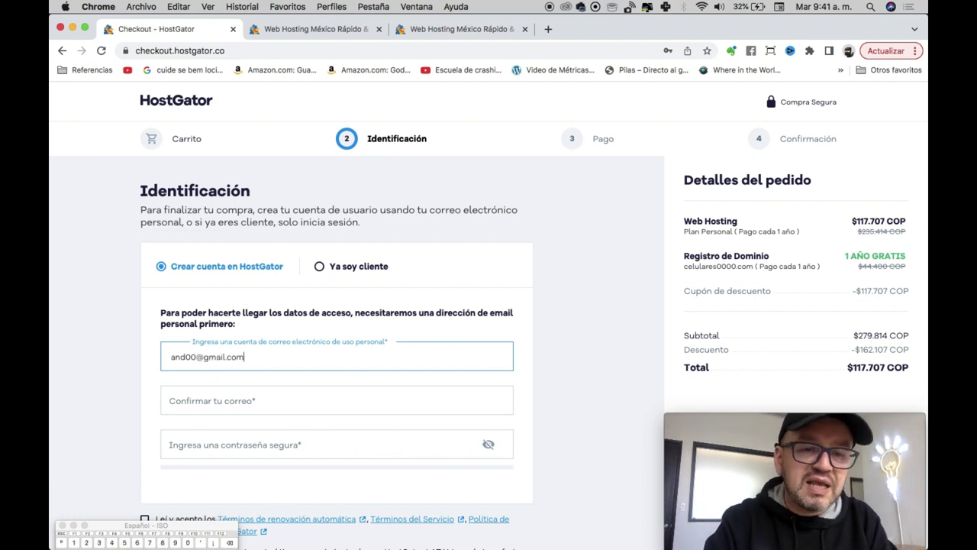
left_click(252, 388)
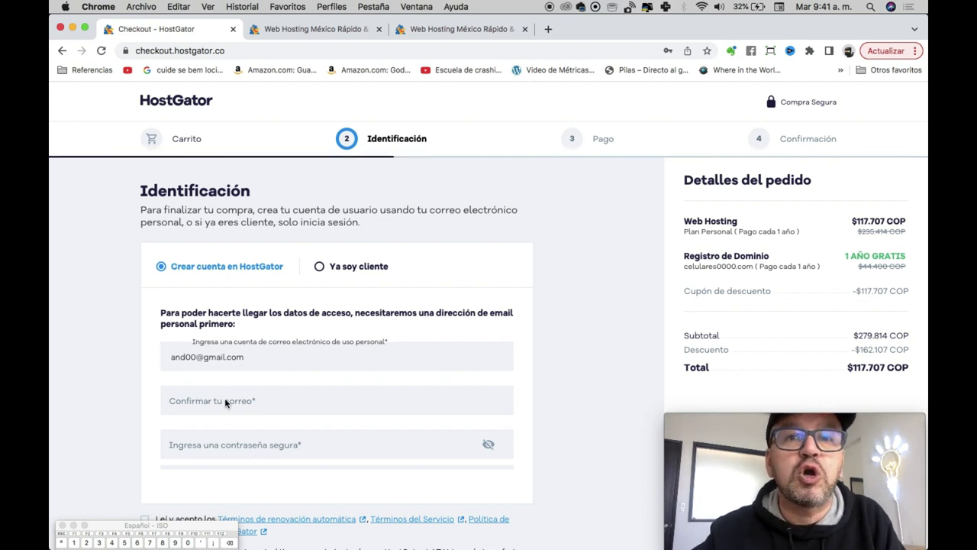
left_click(225, 400)
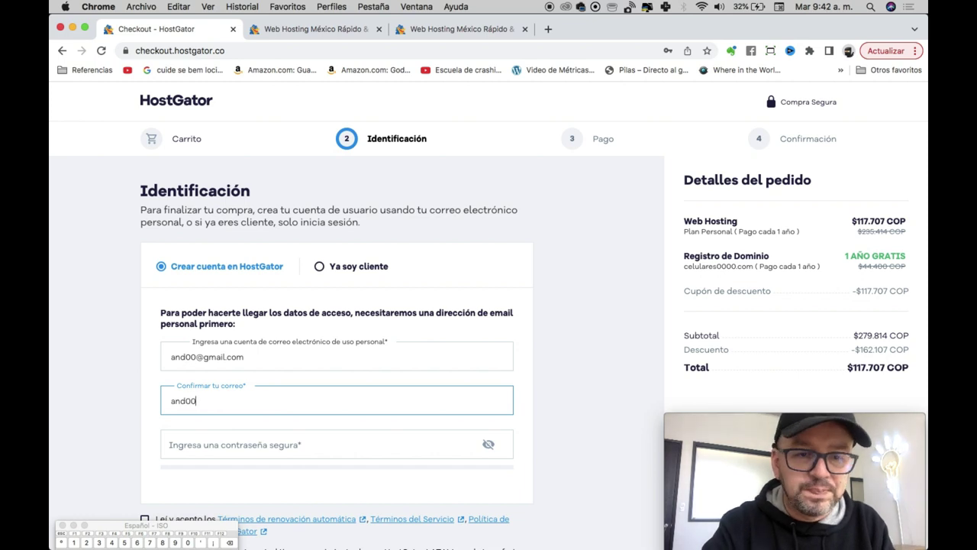
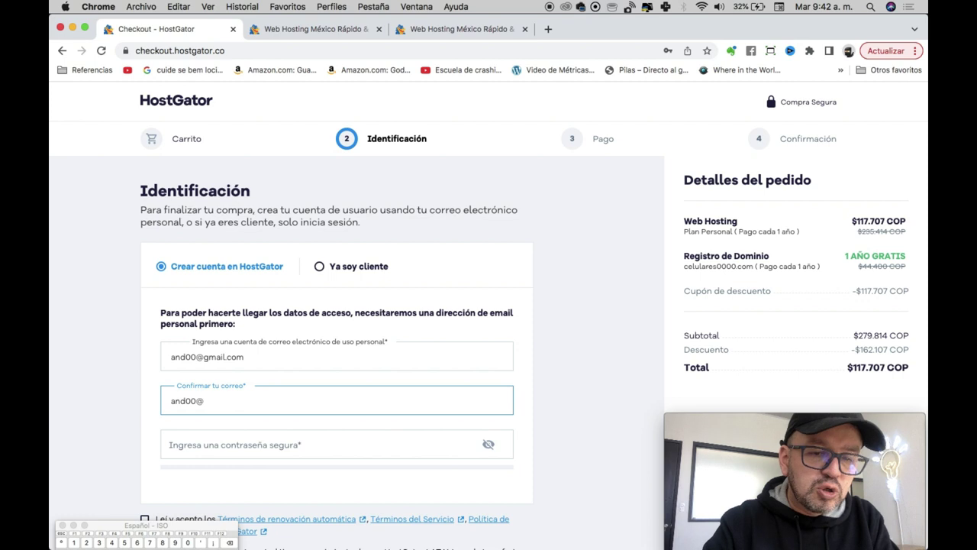
Type an account password that meets all the requirements.
left_click(171, 444)
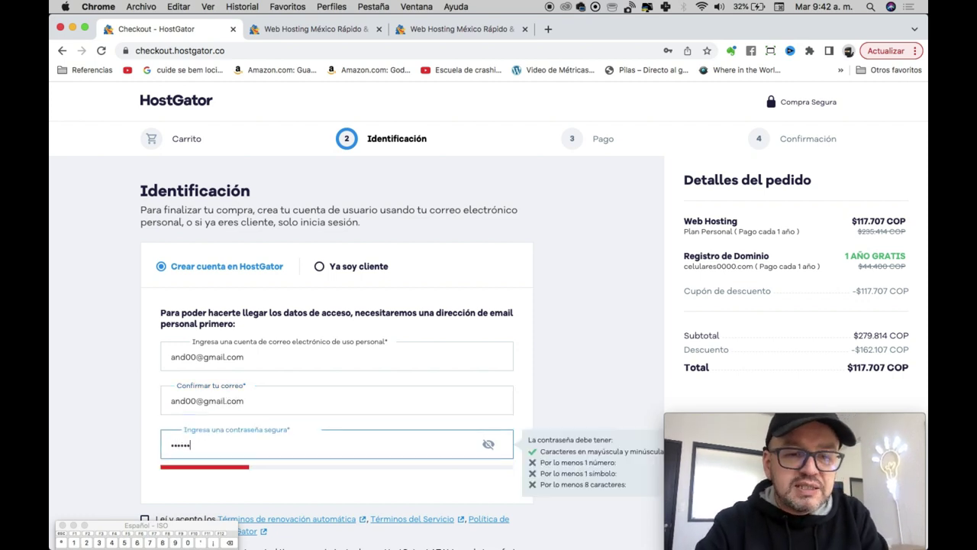
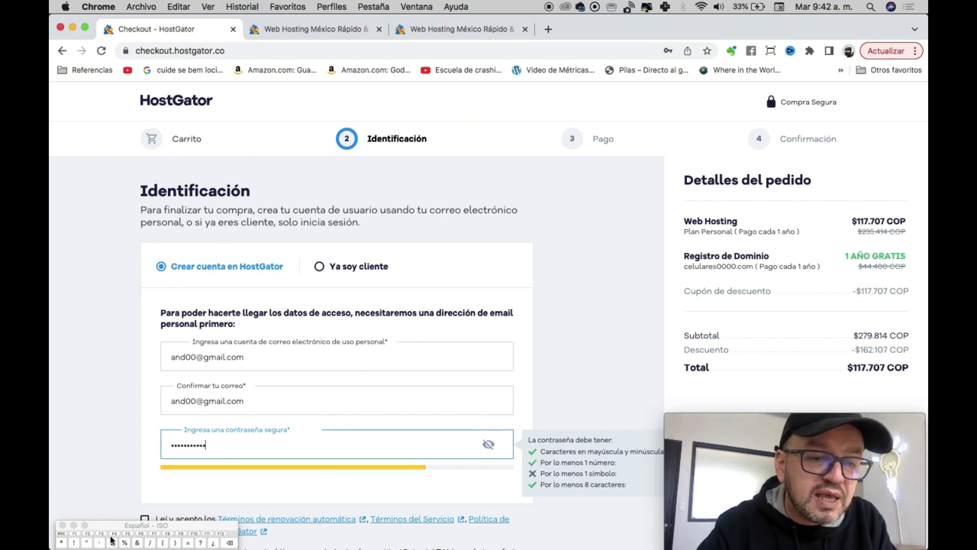
left_click(112, 542)
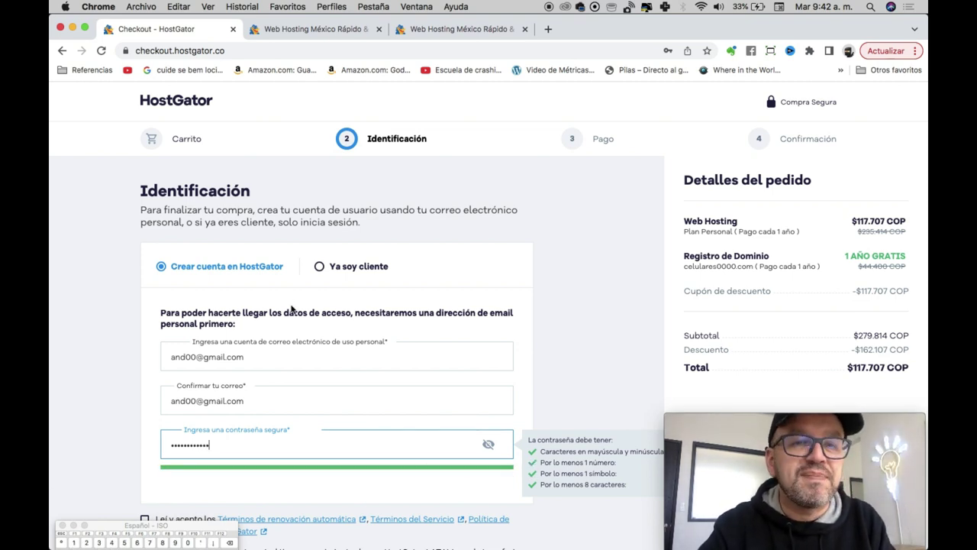
key("super+Tab")
Accept the renewal, service and cancellation terms.
scroll(120, 247, "down", 3)
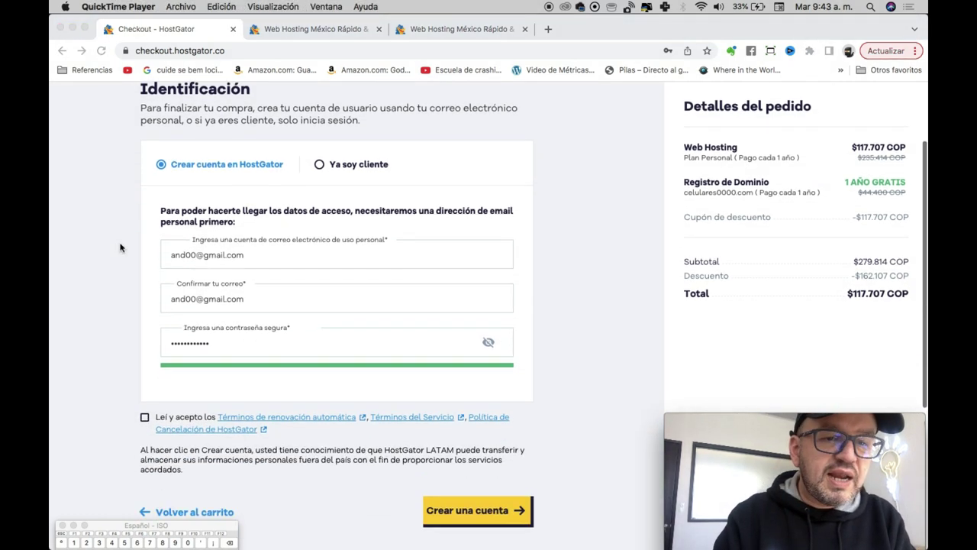
scroll(214, 307, "down", 4)
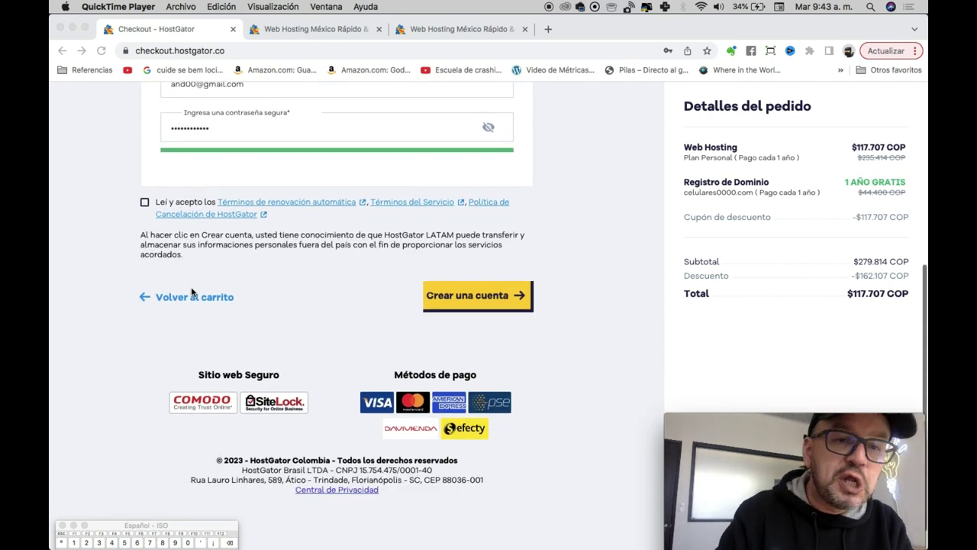
left_click(152, 201)
left_click(145, 203)
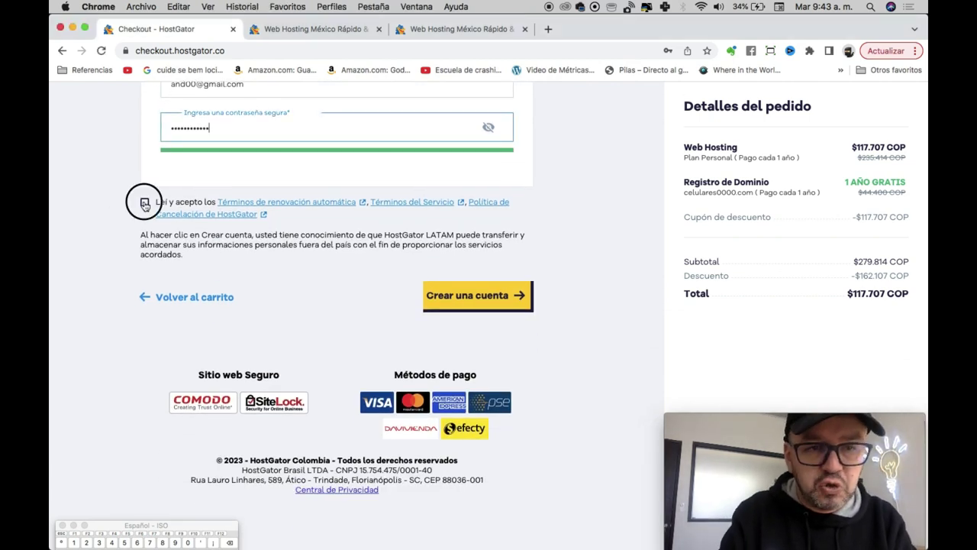
Create the HostGator account and fill in the full name from the suggestions.
left_click(456, 290)
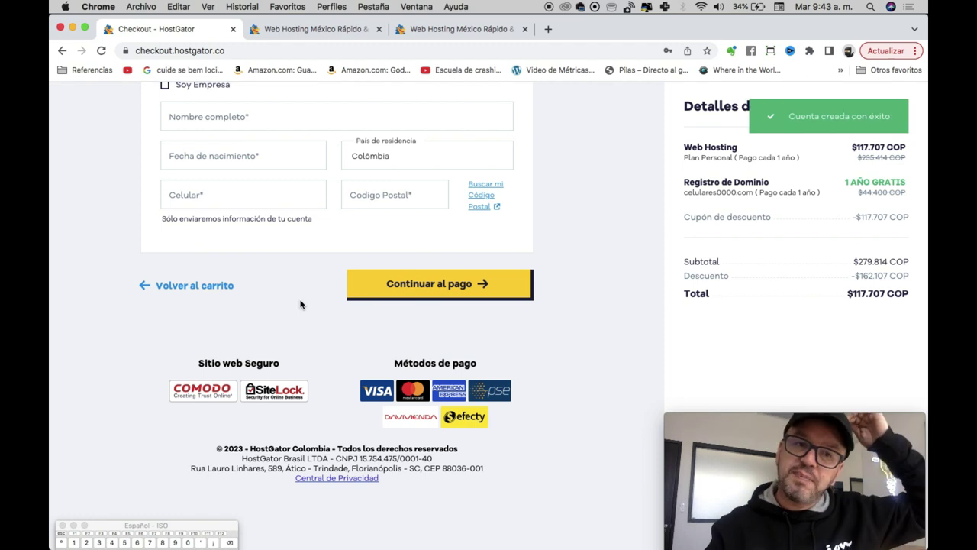
left_click(400, 258)
left_click(229, 345)
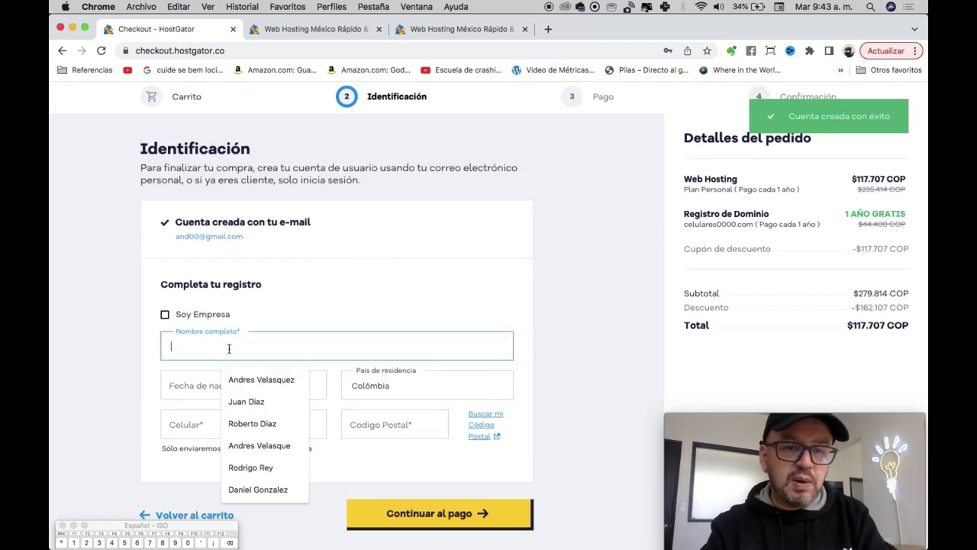
left_click(249, 374)
left_click(249, 374)
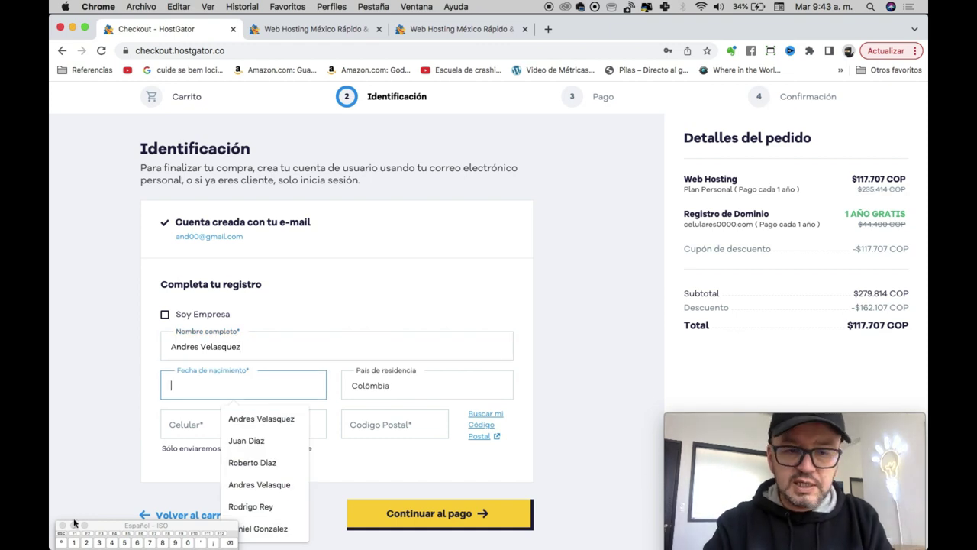
Enter the birth date, mobile number and postal code in the registration form.
left_click(75, 543)
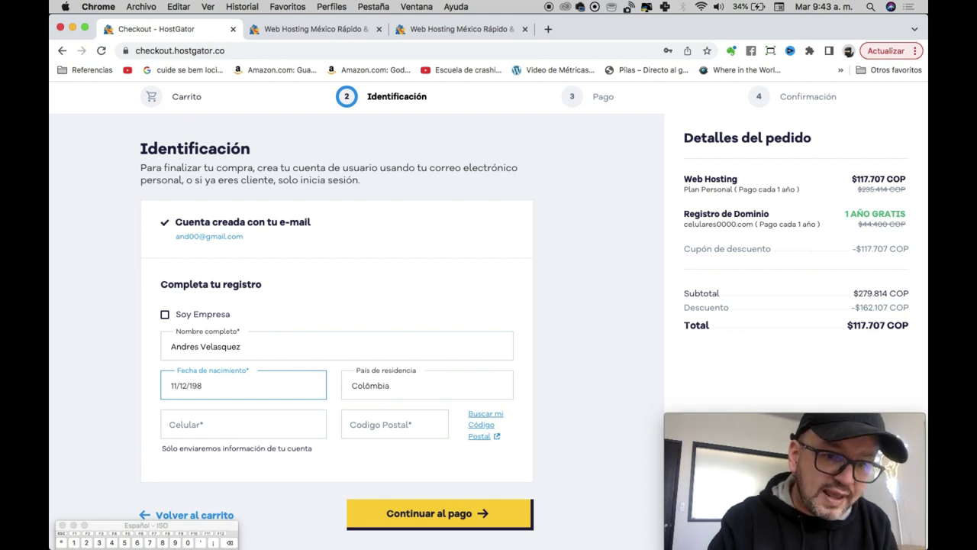
left_click(254, 427)
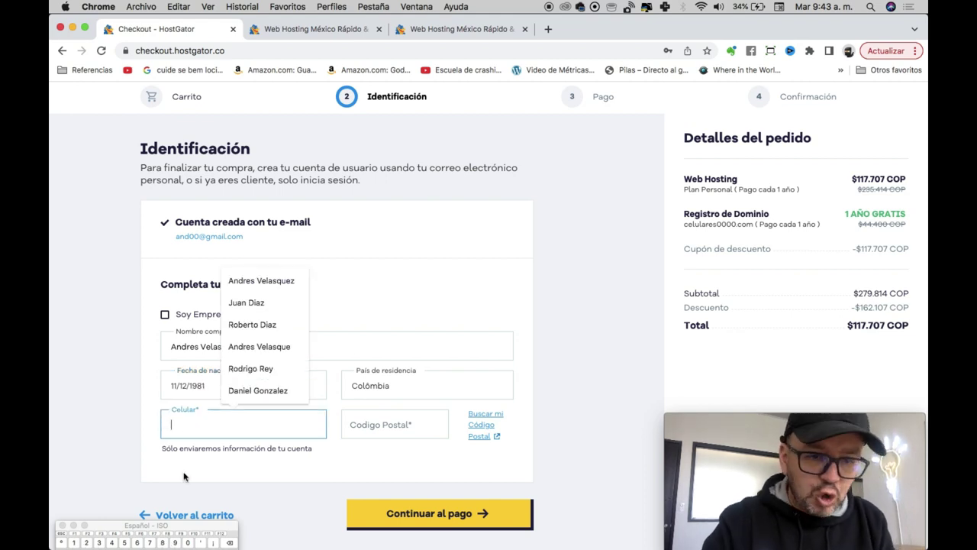
left_click(137, 543)
left_click(100, 543)
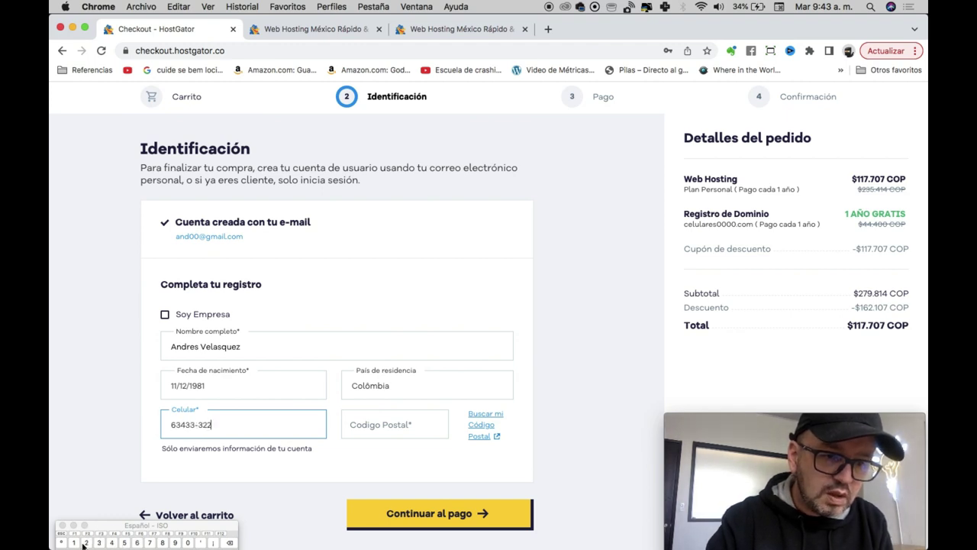
left_click(174, 542)
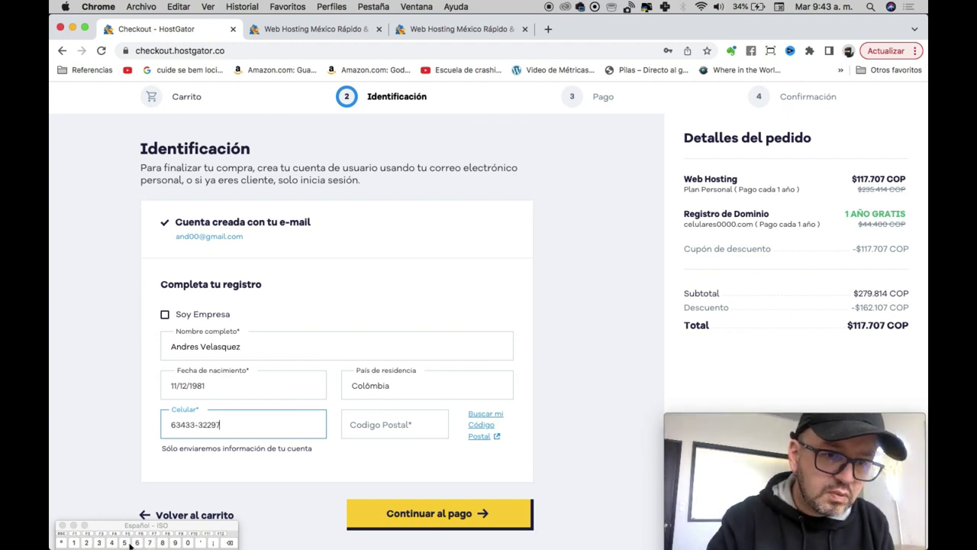
left_click(400, 425)
type("00000")
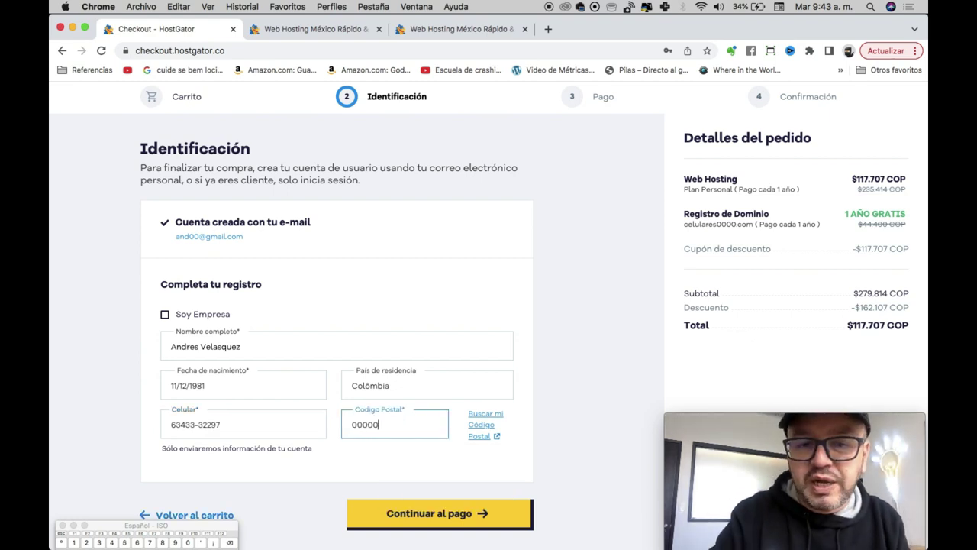
scroll(406, 392, "down", 5)
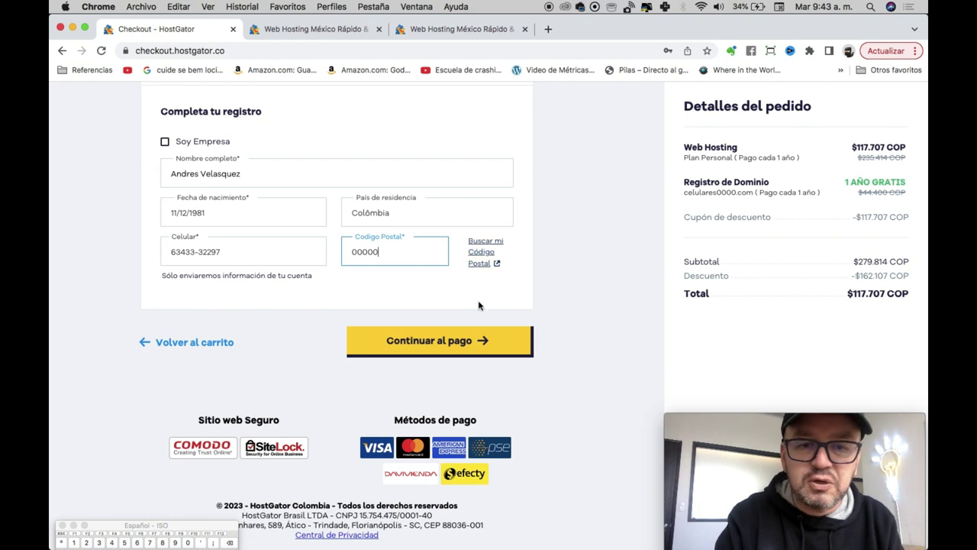
left_click(480, 336)
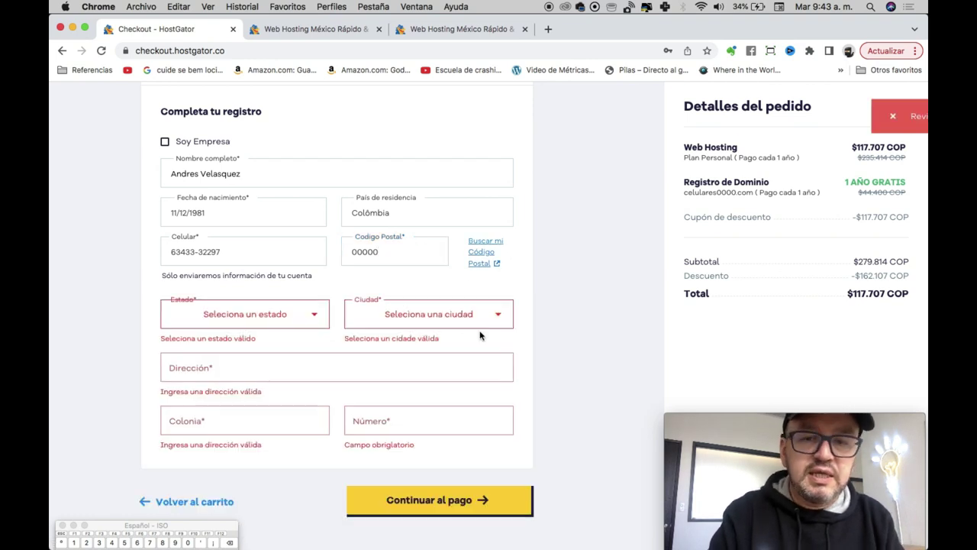
Set the state to Cundinamarca and the city to Agua de Dios.
left_click(274, 321)
scroll(252, 394, "down", 2)
scroll(252, 393, "down", 7)
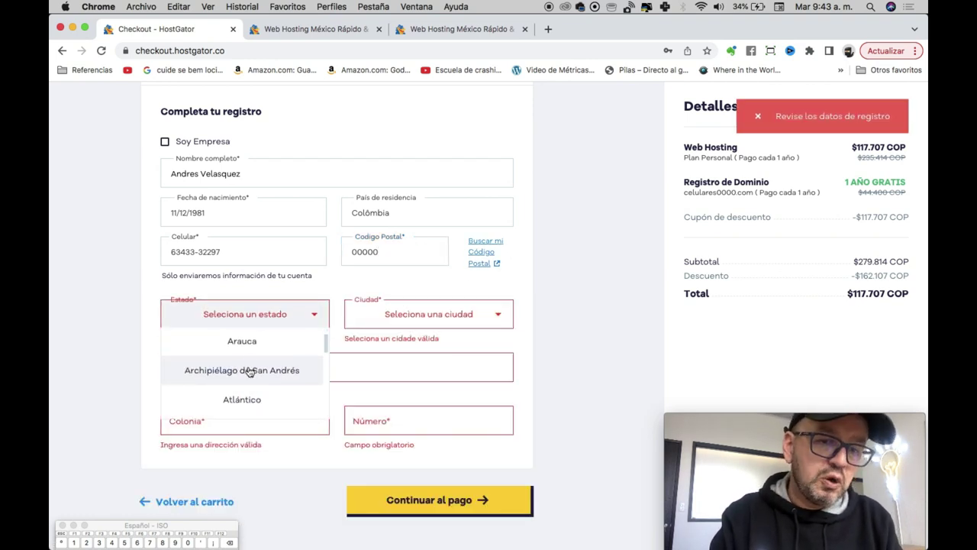
scroll(236, 412, "down", 5)
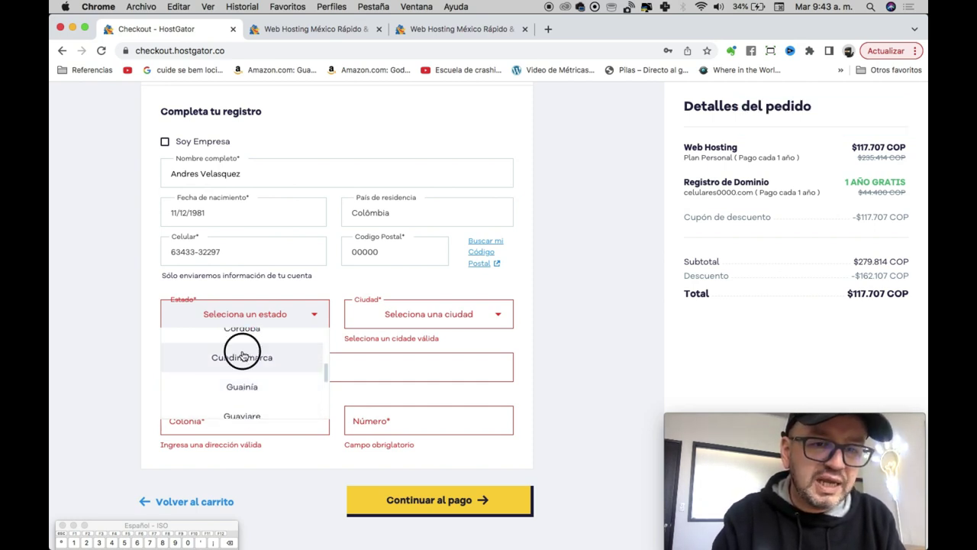
left_click(244, 352)
left_click(443, 317)
left_click(444, 317)
left_click(445, 318)
left_click(446, 374)
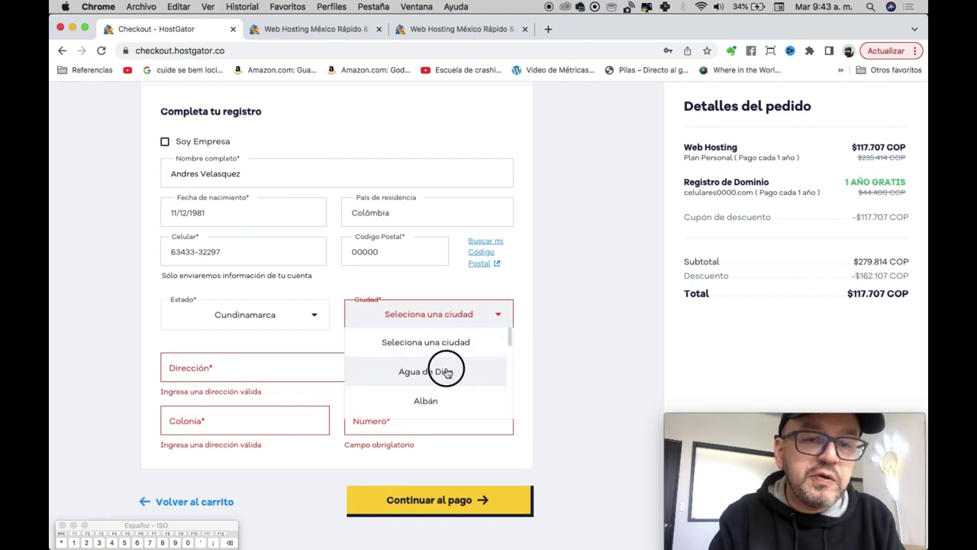
Fill in the street address, neighbourhood and house number.
left_click(255, 357)
left_click(255, 385)
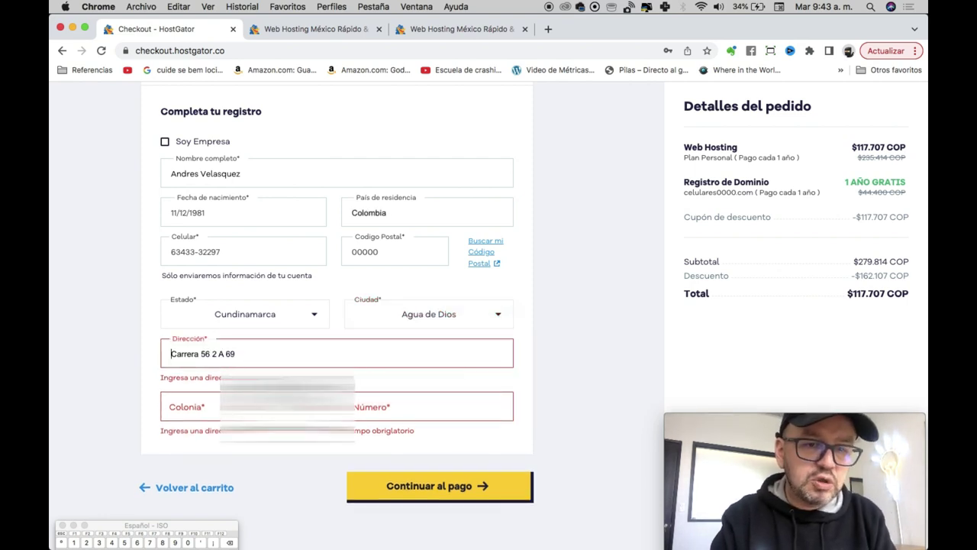
key("BackSpace")
key("BackSpace")
key("BackSpace")
key("BackSpace")
key("BackSpace")
key("BackSpace")
key("BackSpace")
key("BackSpace")
key("BackSpace")
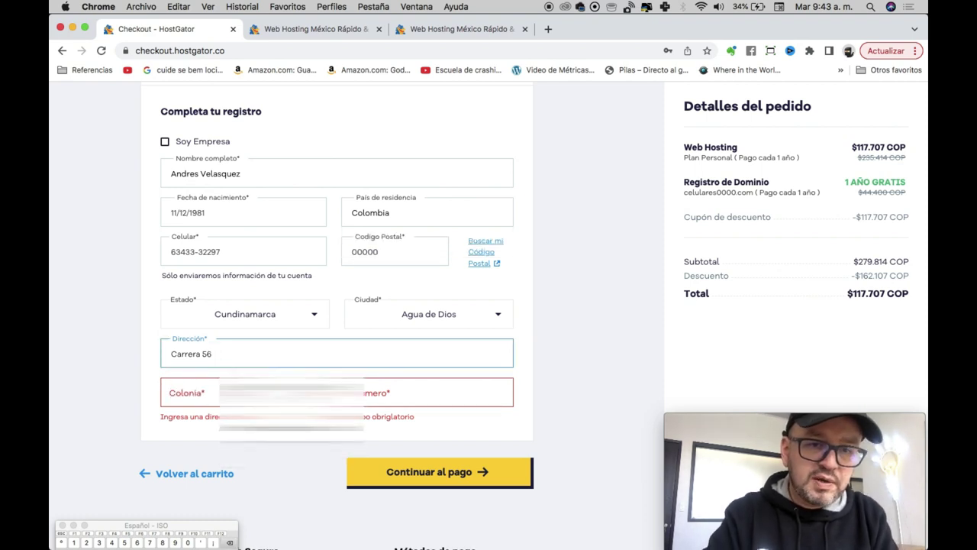
left_click(138, 539)
left_click(188, 542)
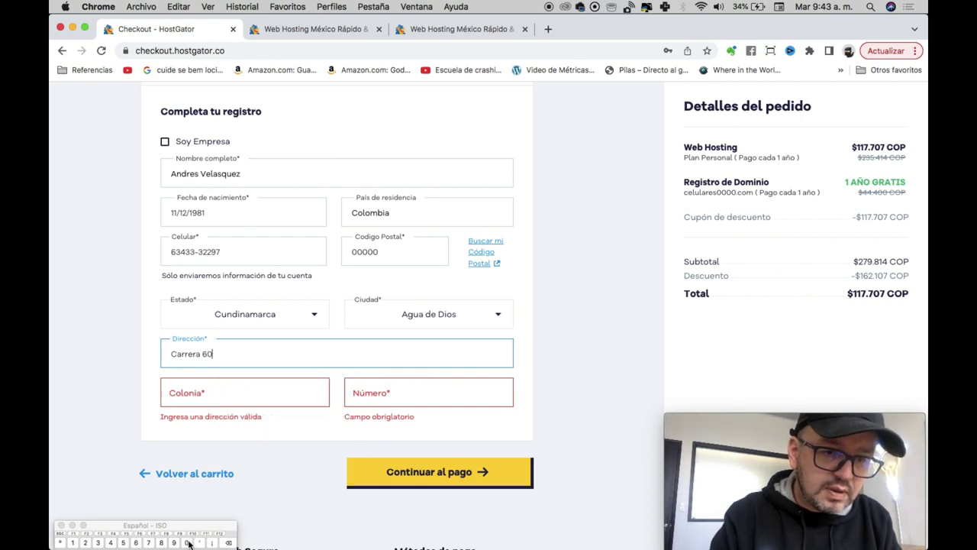
left_click(71, 543)
left_click(71, 543)
left_click(98, 542)
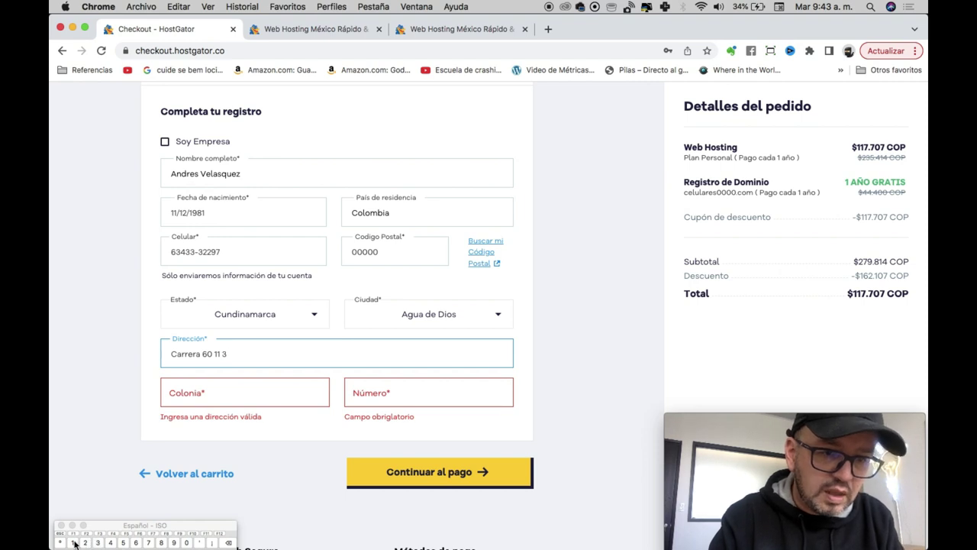
left_click(74, 543)
left_click(236, 382)
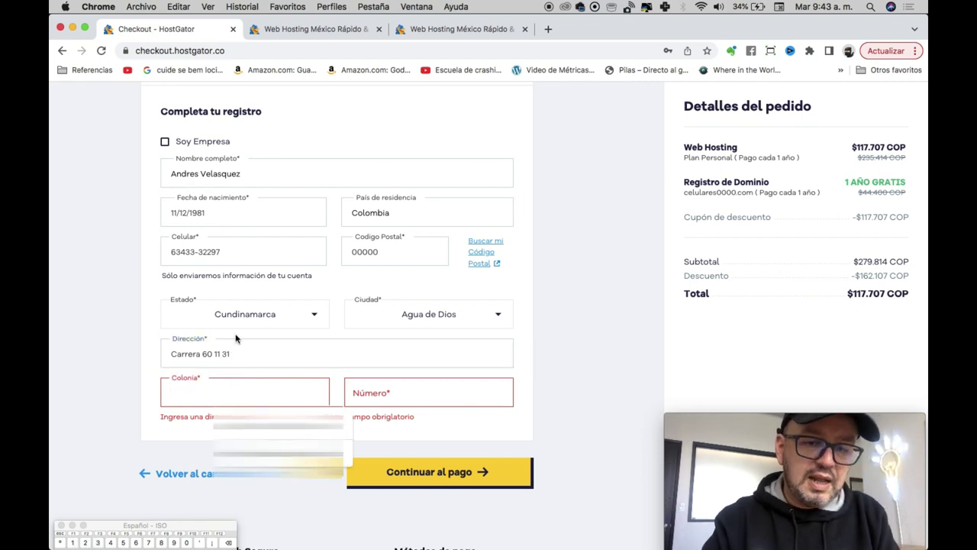
type("Chapinero")
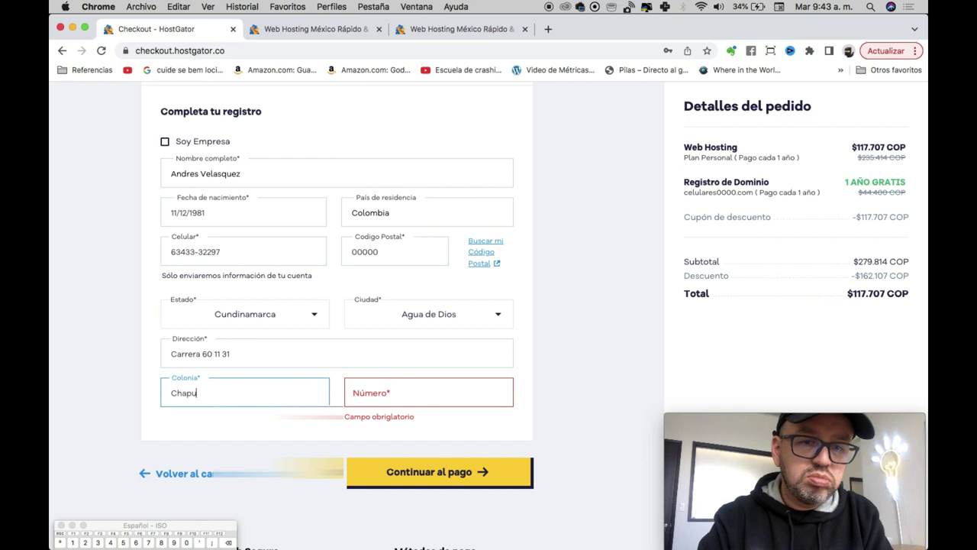
left_click(355, 392)
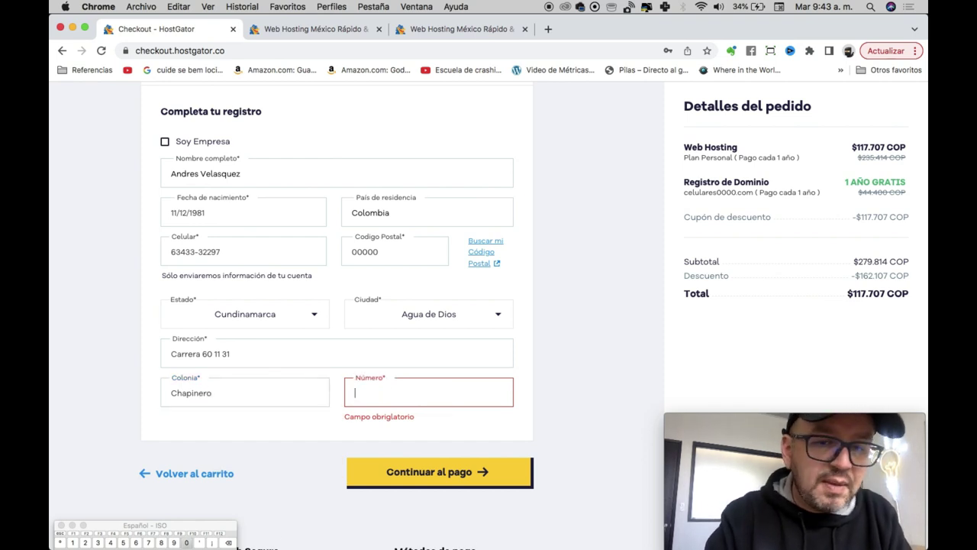
type("000")
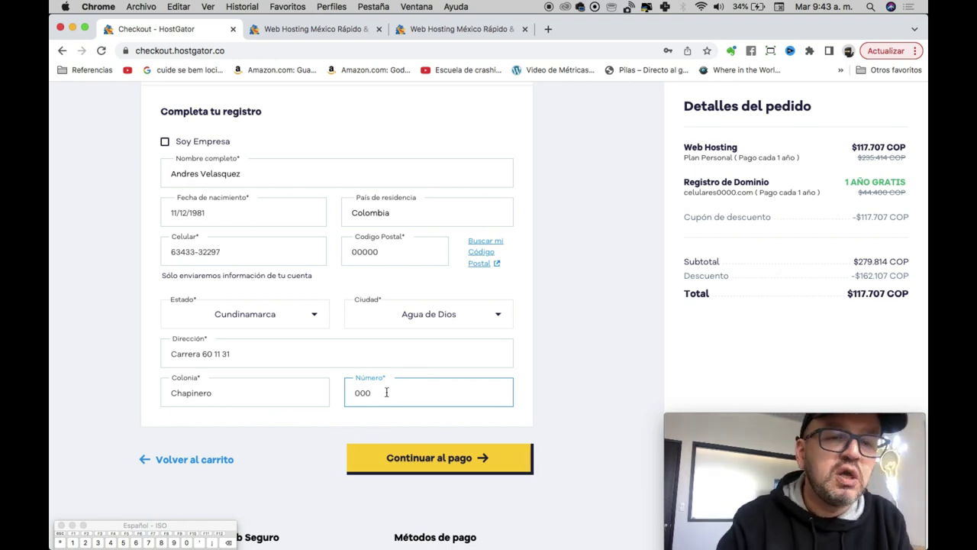
Advance to the Pago step and choose Transferencia Bancolombia as the payment method.
left_click(445, 460)
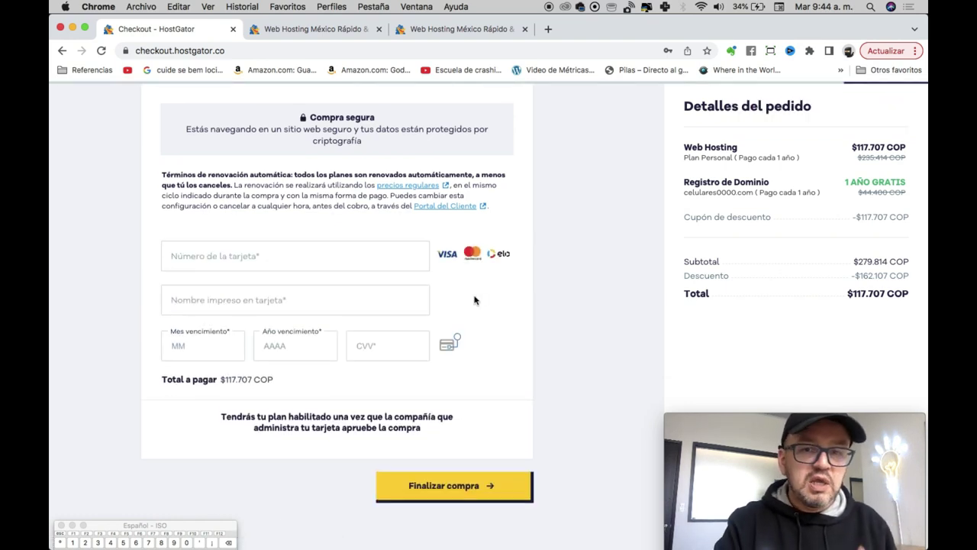
scroll(474, 300, "up", 5)
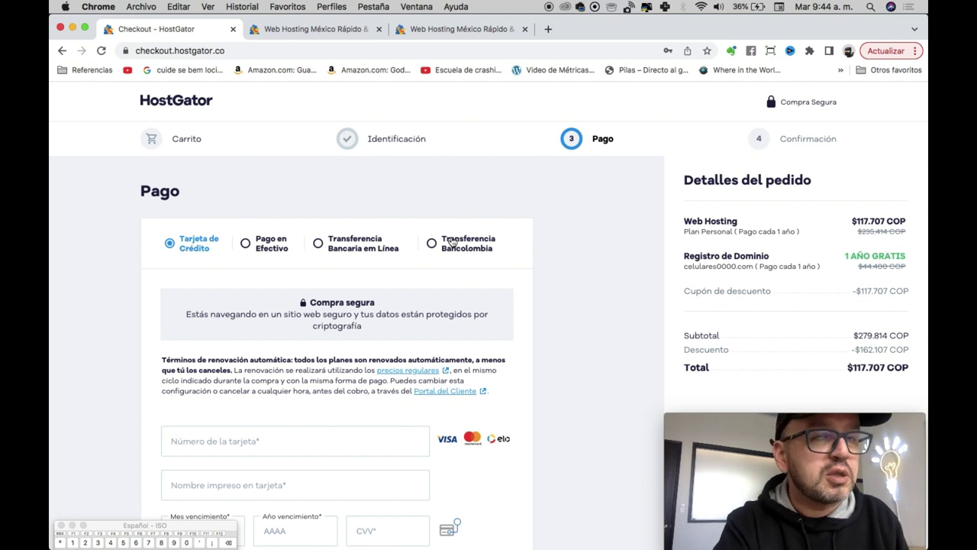
left_click(452, 242)
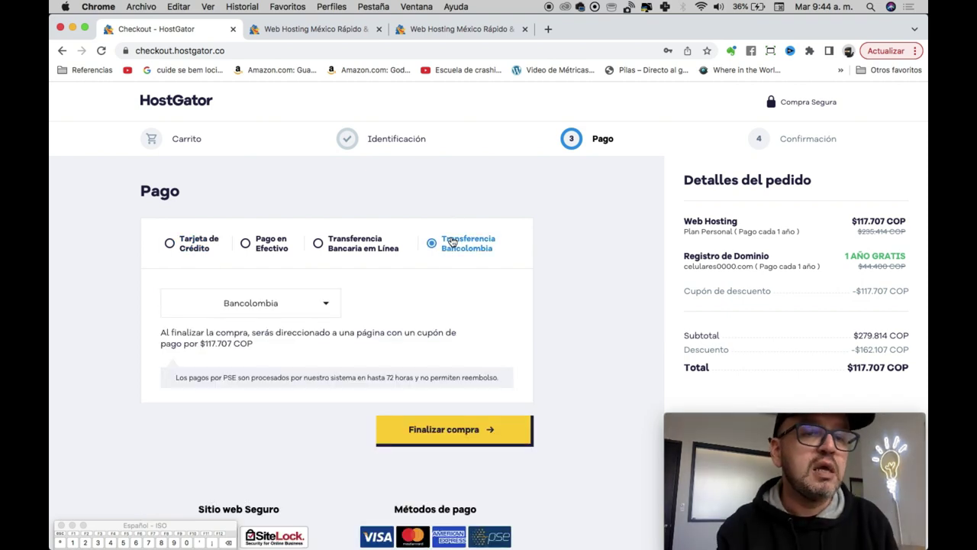